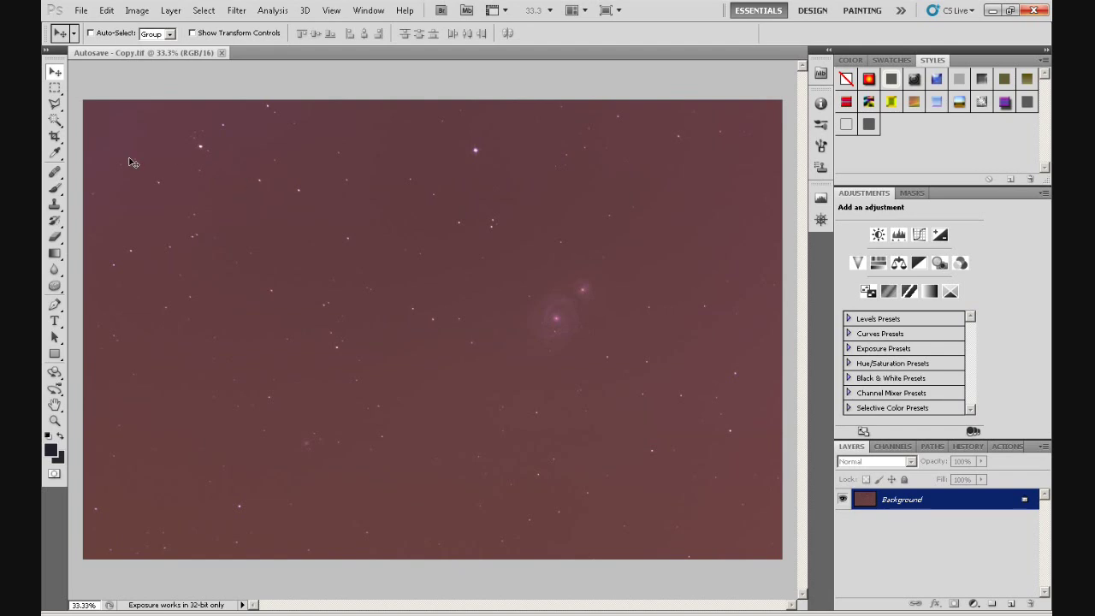
Step: Enclose the faint galaxy and its glow in a closed Polygonal Lasso selection
click(55, 105)
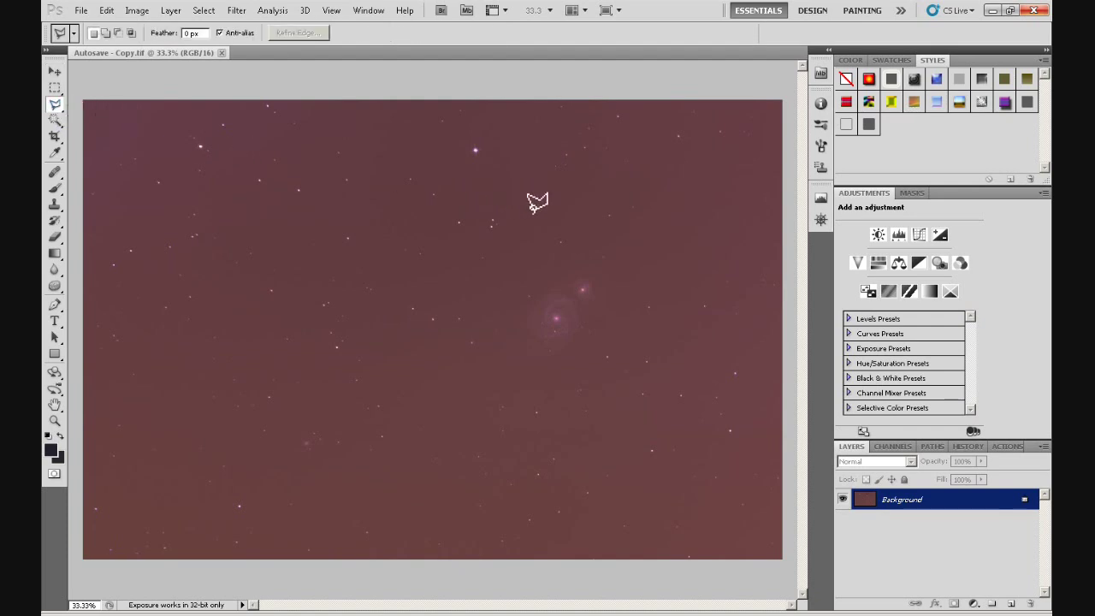
click(548, 227)
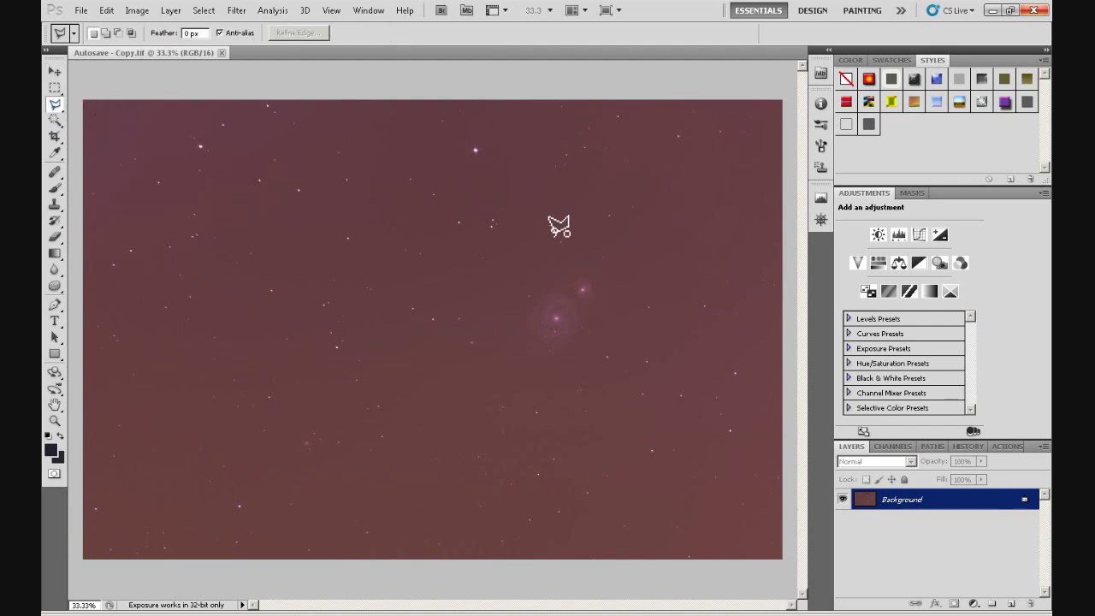
click(650, 246)
click(659, 325)
click(633, 395)
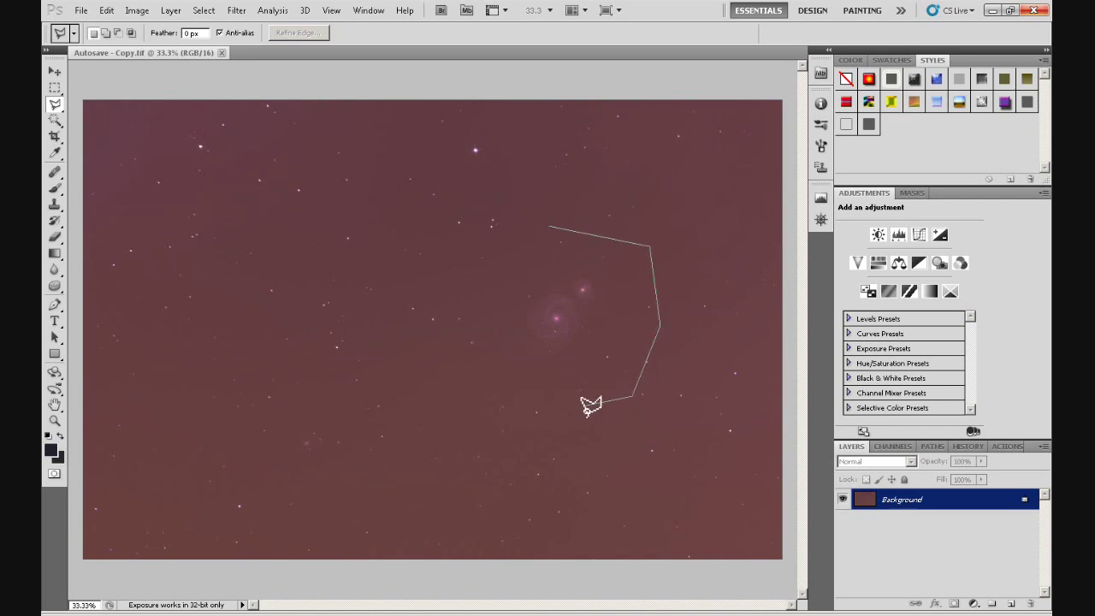
click(585, 405)
click(521, 404)
click(471, 365)
click(463, 354)
click(459, 318)
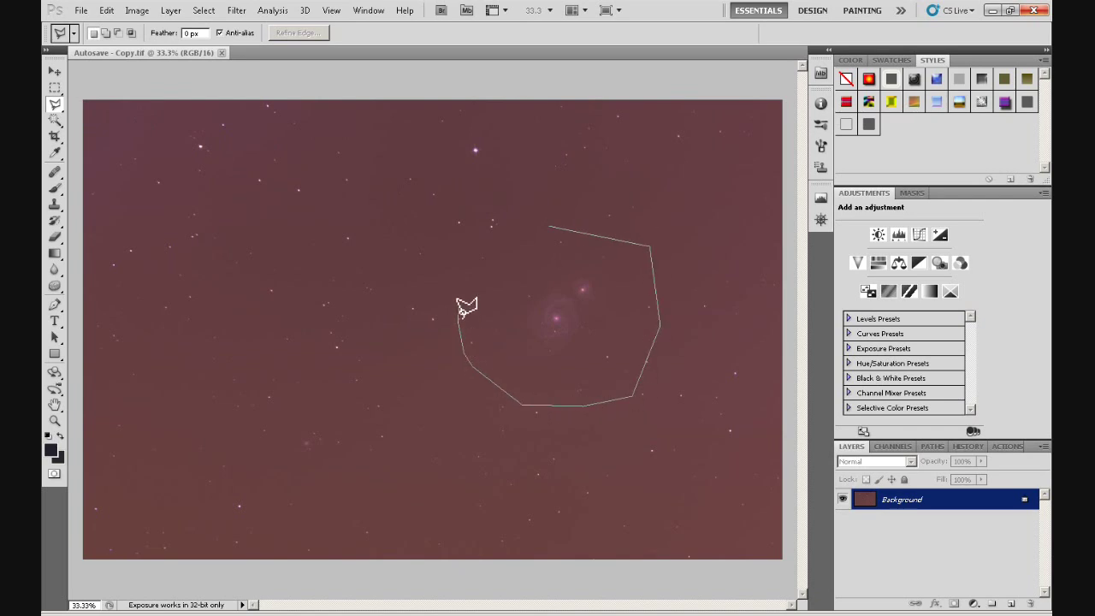
double_click(481, 254)
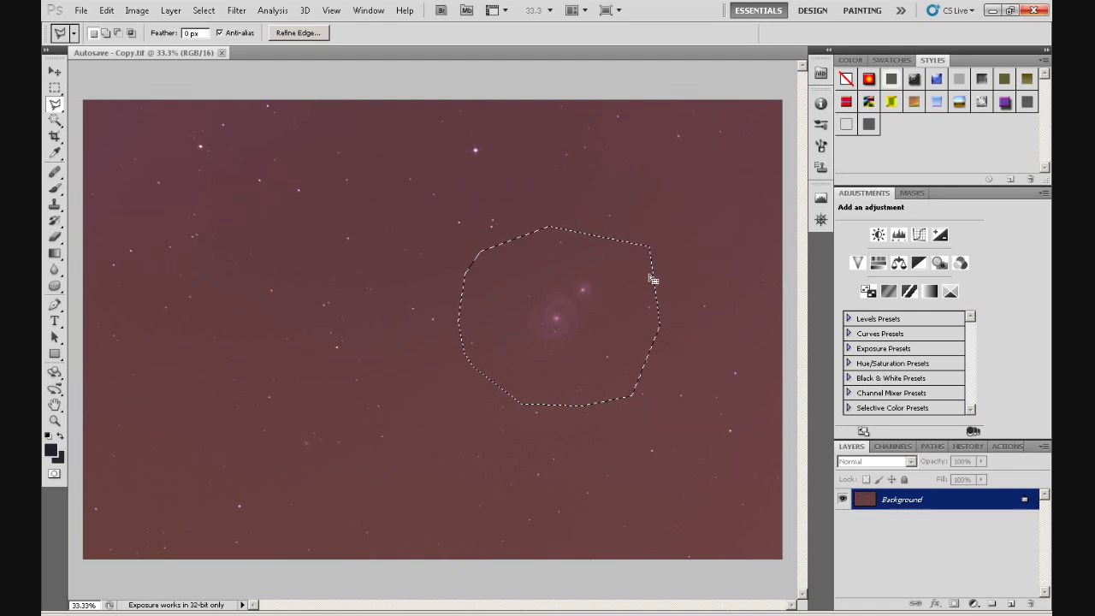
Step: Save the galaxy selection as a new channel named 'g'
click(203, 10)
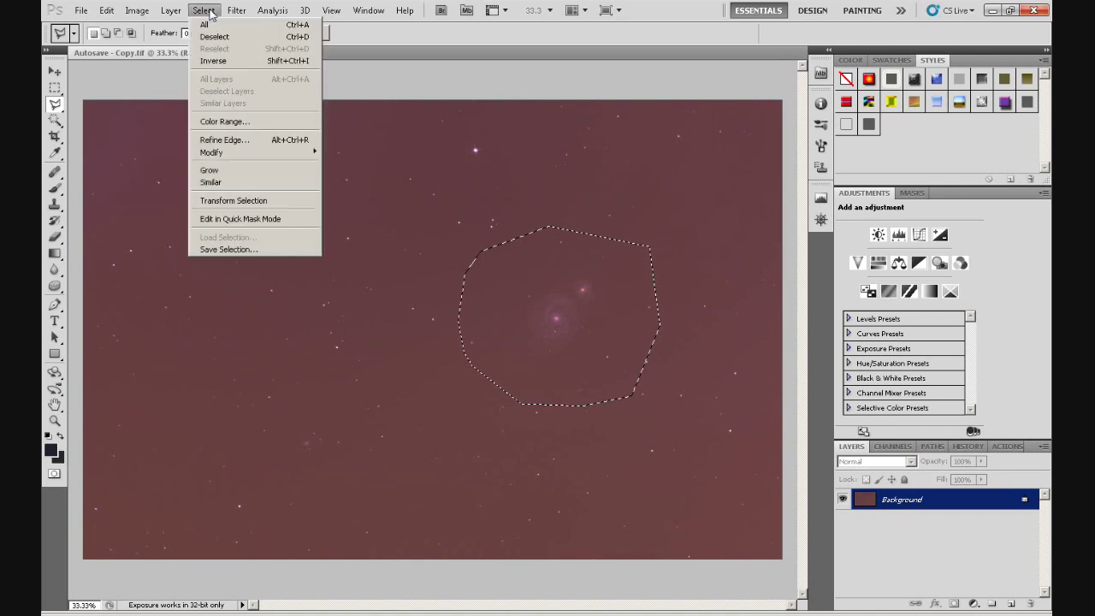
click(237, 249)
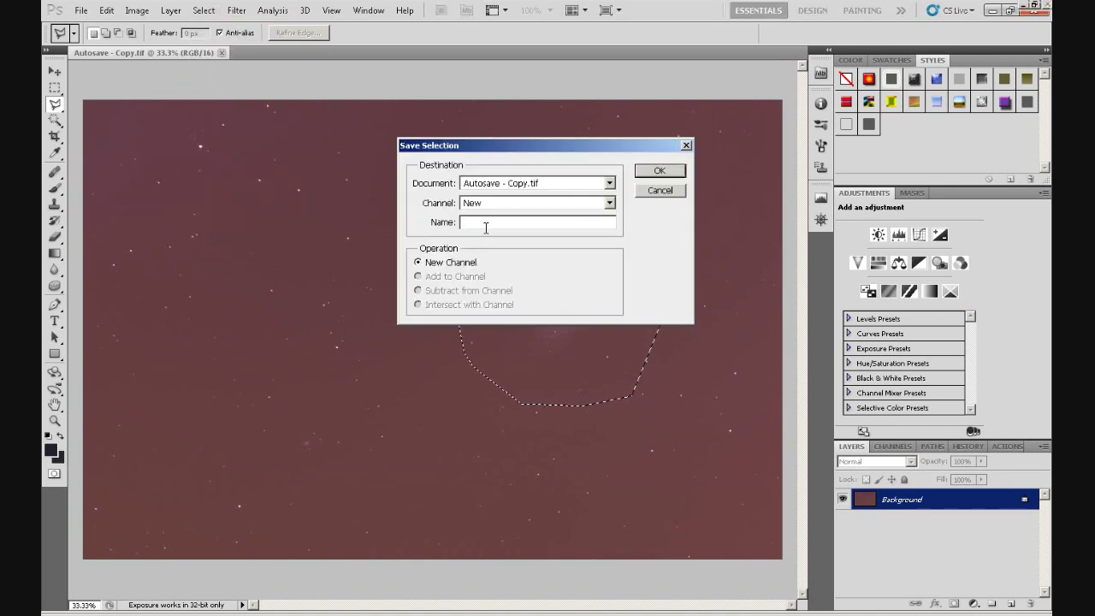
text(galaxy)
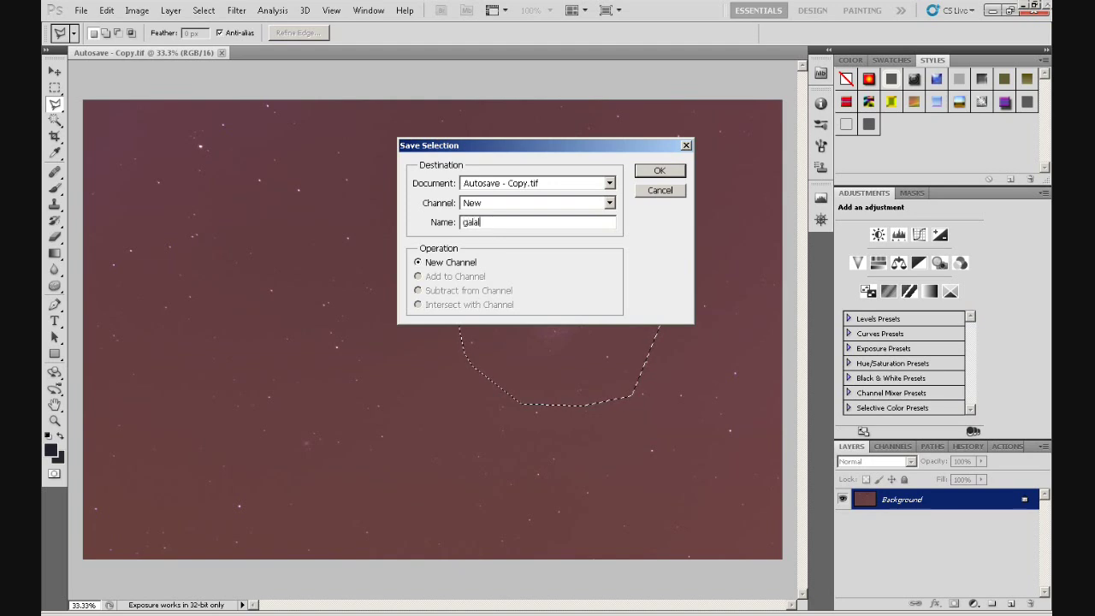
click(658, 171)
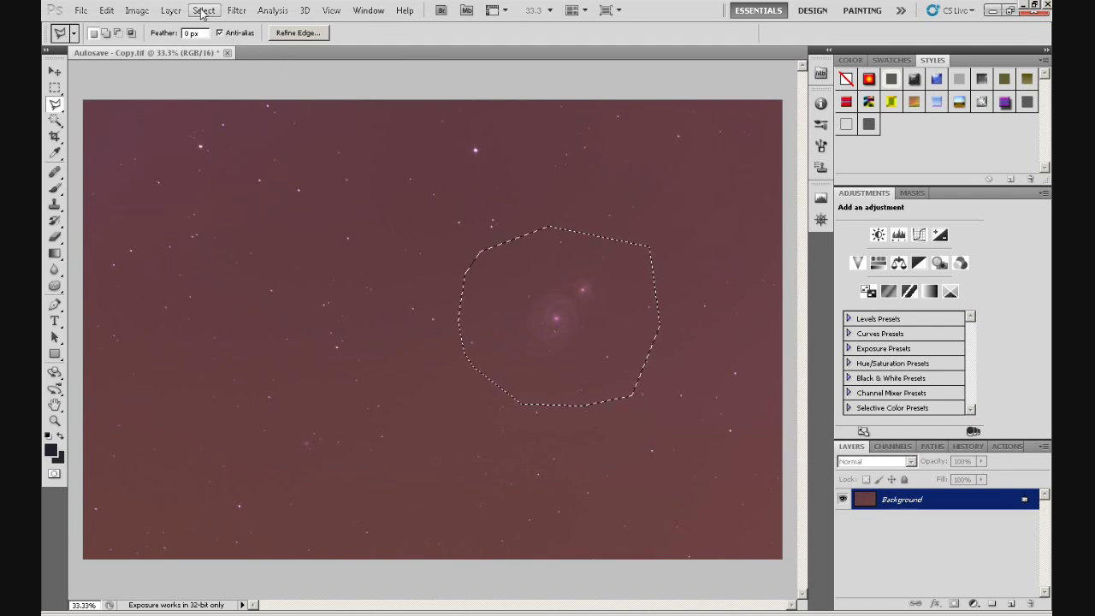
Step: Inverse the galaxy selection so the surrounding sky is selected instead
click(204, 10)
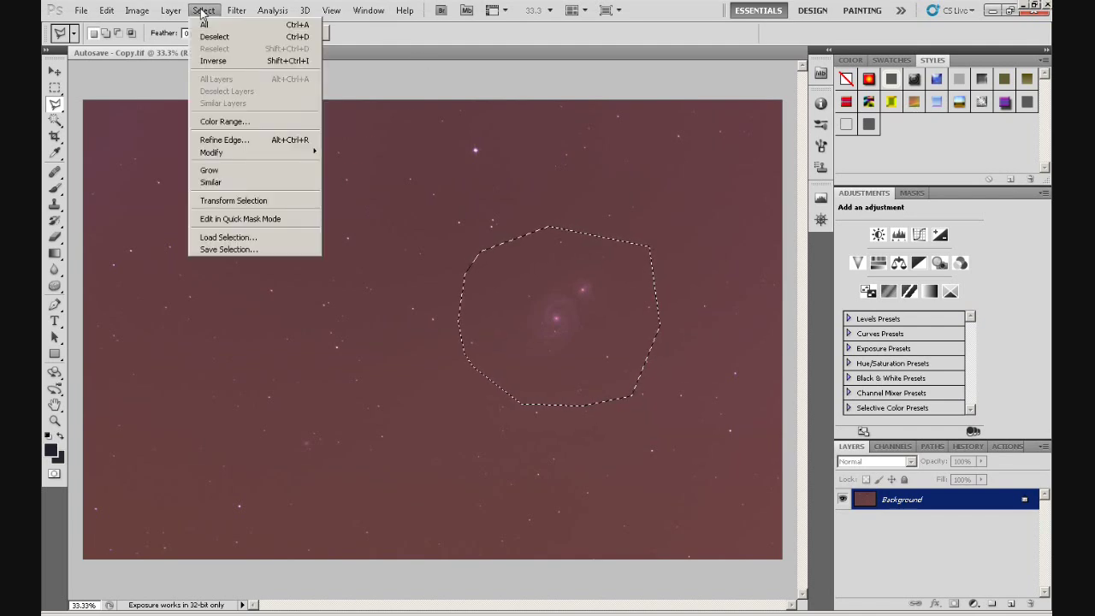
click(213, 61)
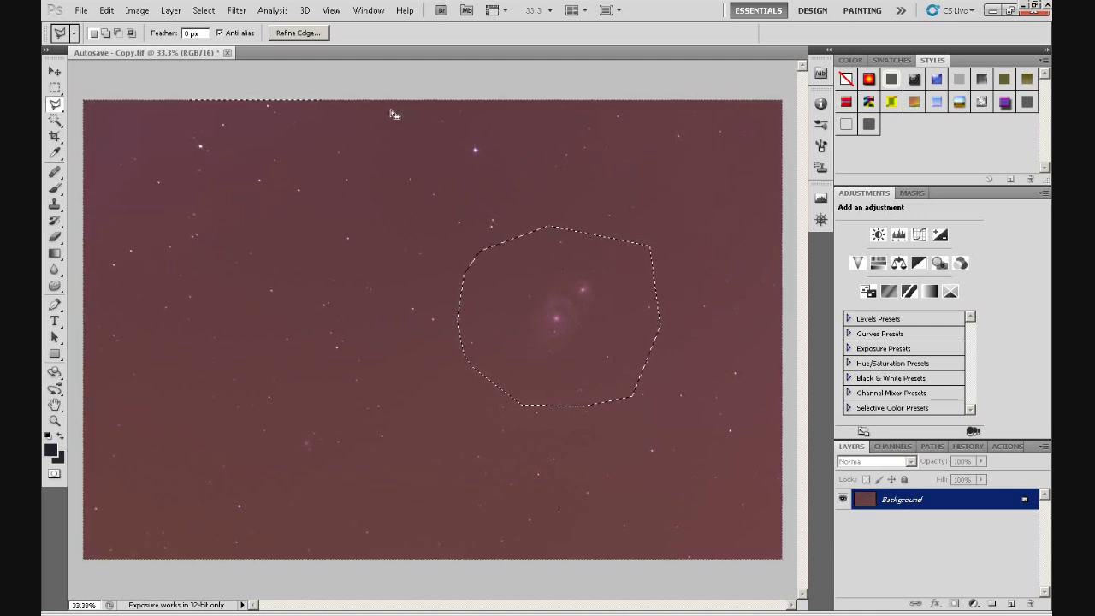
Step: Run GradientXTerminator on the sky with Medium detail, Low aggressiveness and background balancing
click(235, 10)
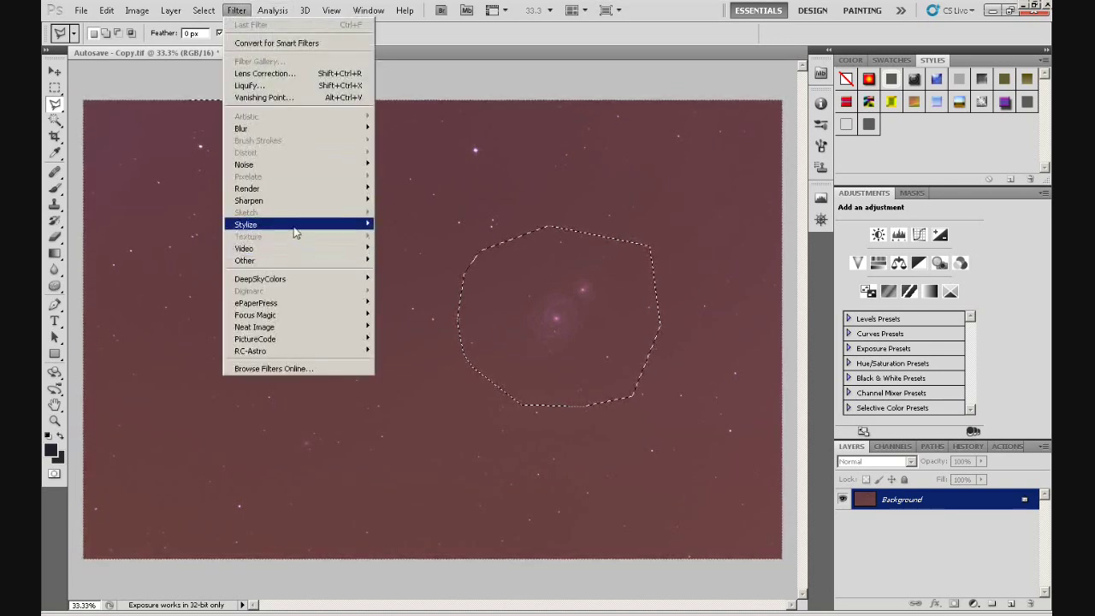
mouse_move(289, 354)
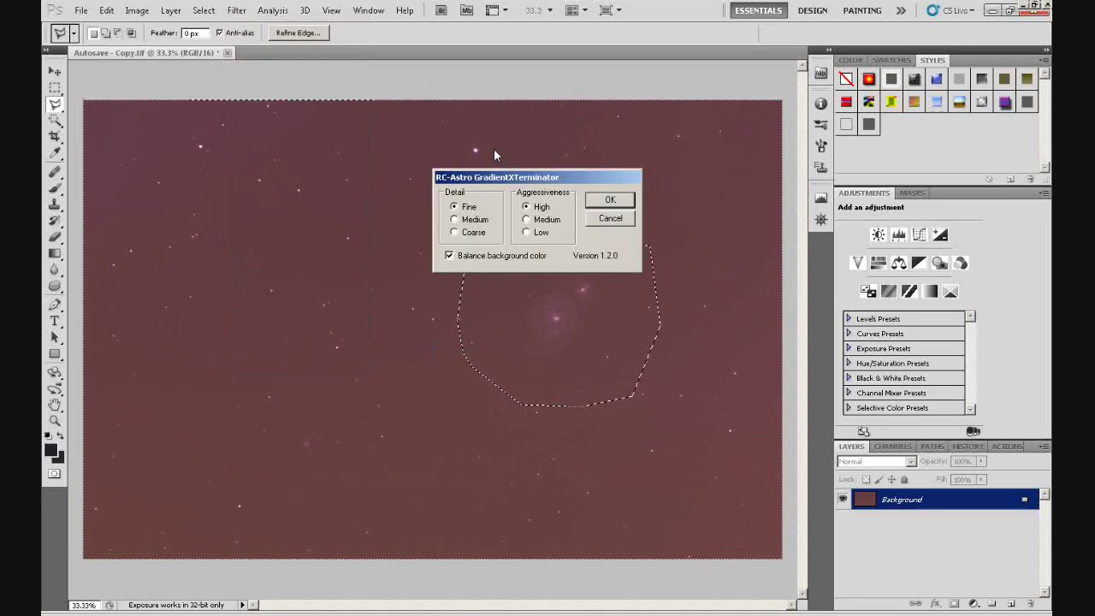
drag(450, 113, 450, 116)
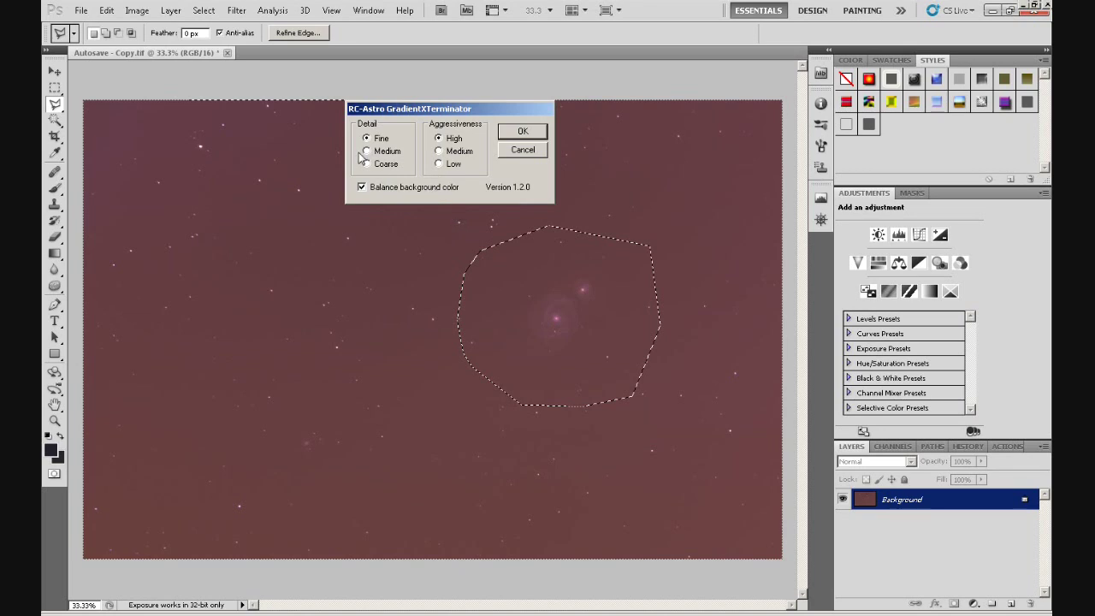
click(439, 163)
click(519, 134)
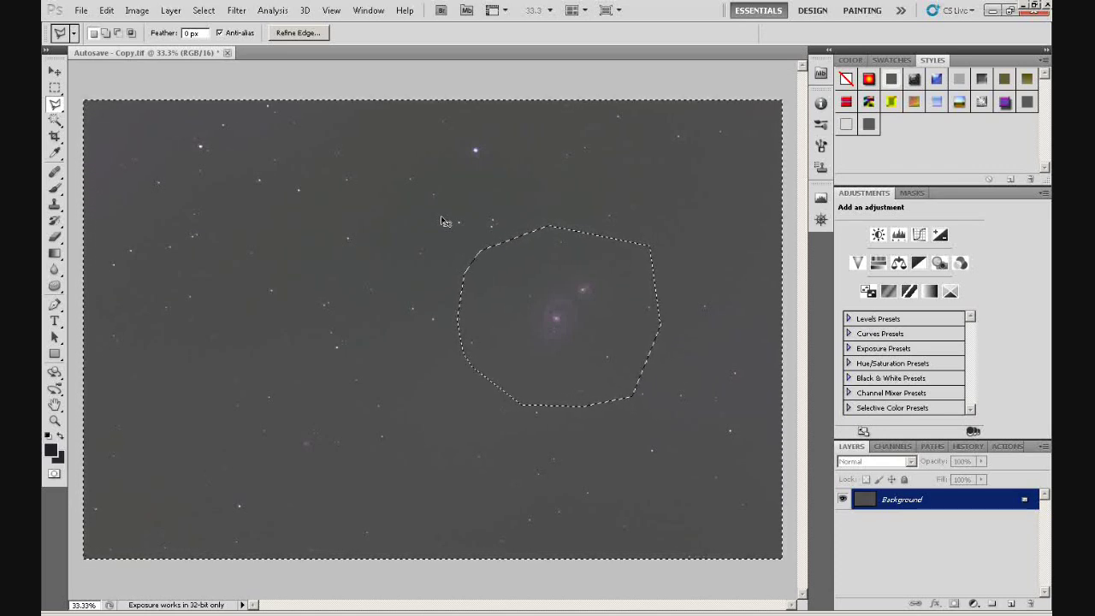
Step: Deselect, then Magic Wand the grey sky at tolerance 10, adding a second sky area
key(ctrl+d)
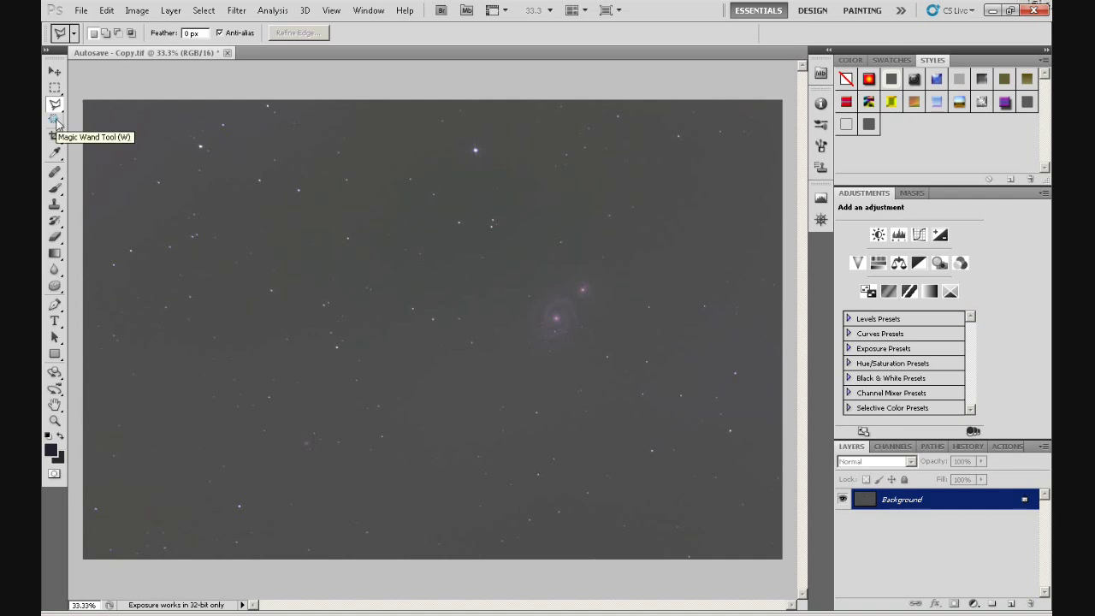
click(54, 121)
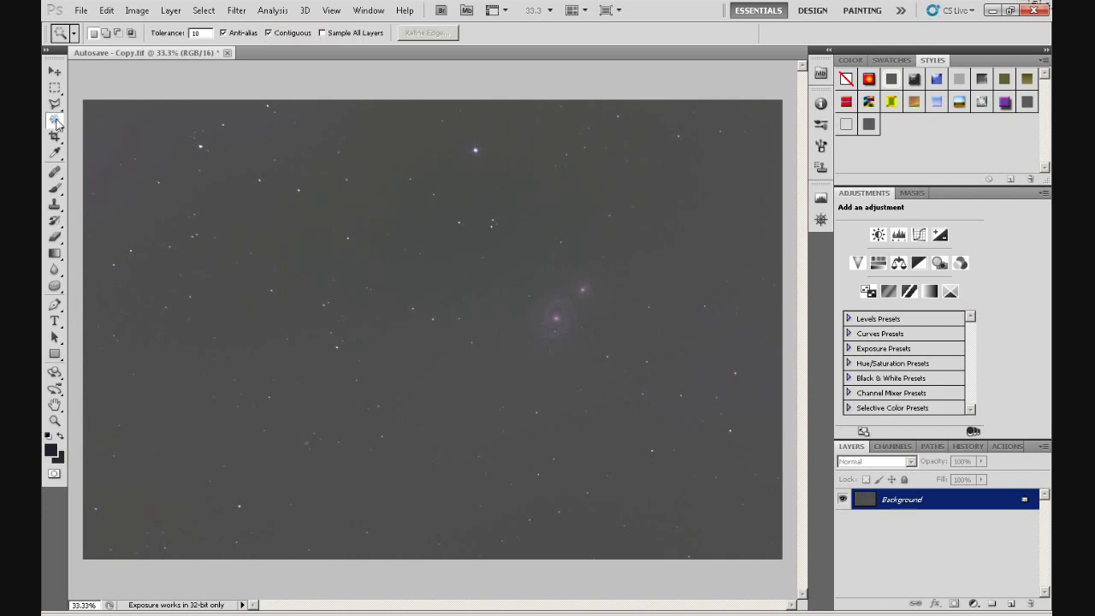
click(161, 156)
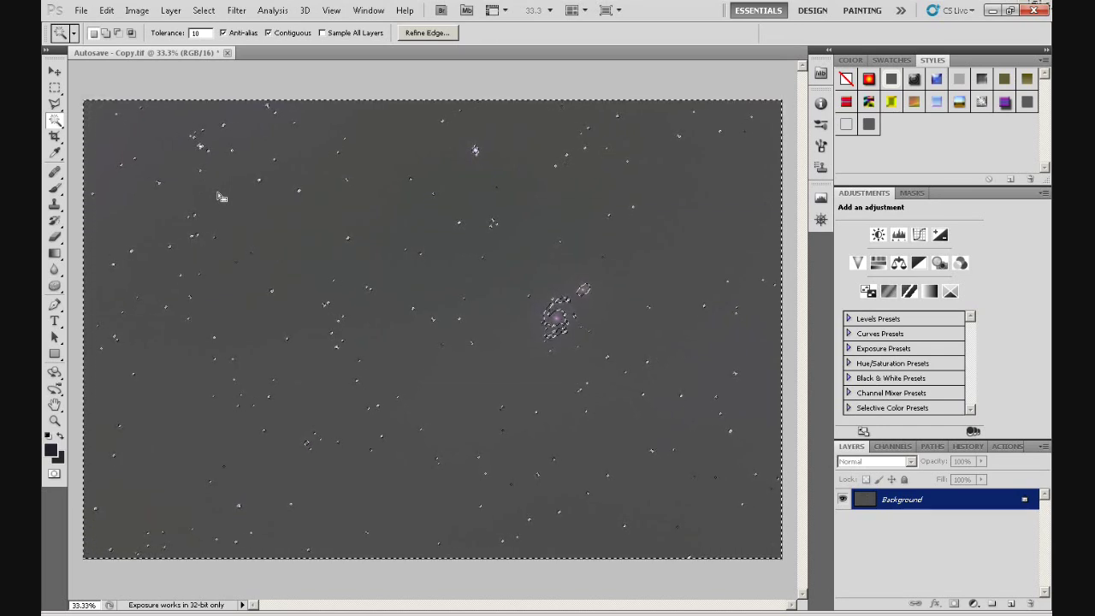
shift+click(221, 198)
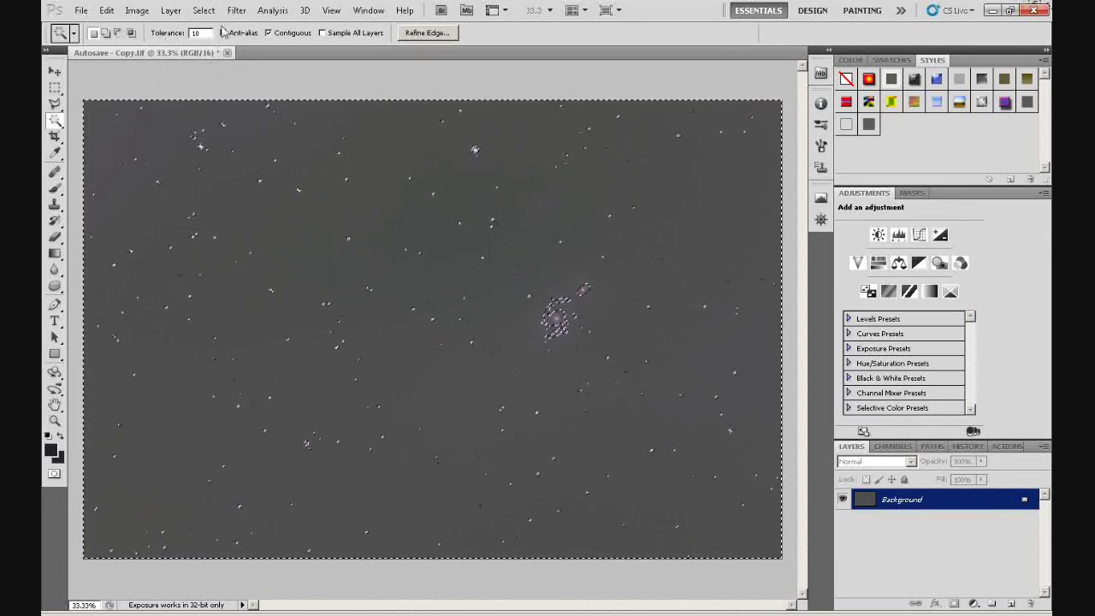
Step: Load the 'g' galaxy channel as a subtraction from the sky selection
click(203, 12)
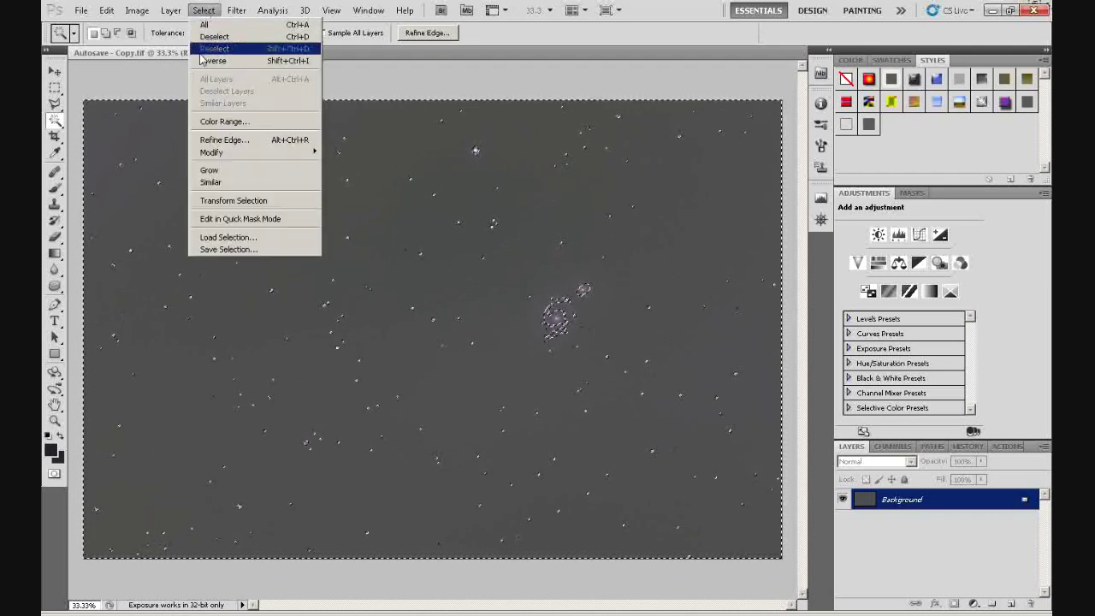
click(228, 240)
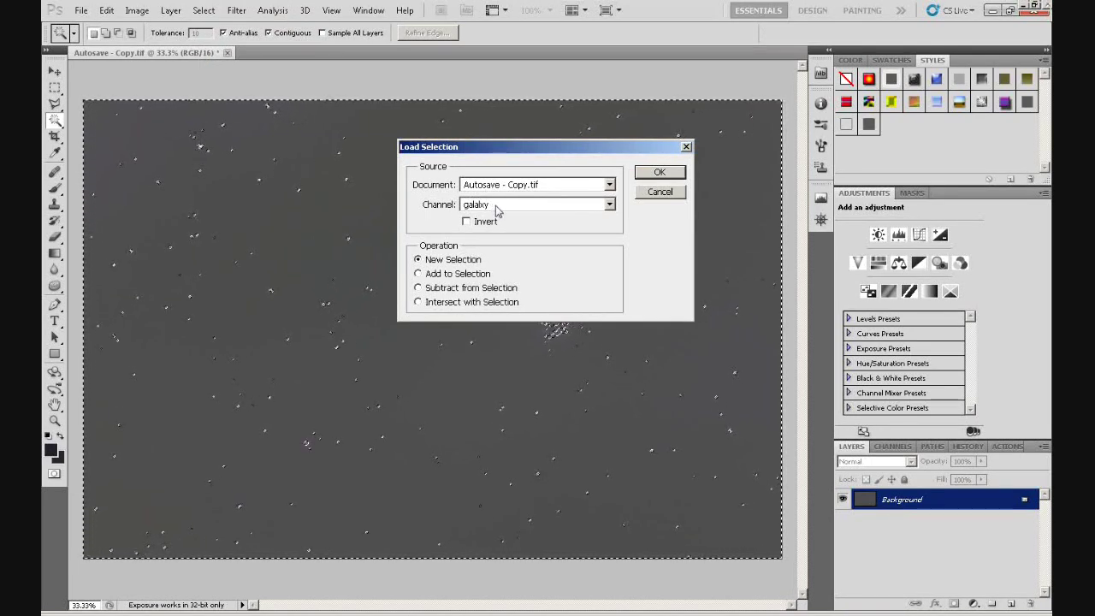
click(418, 288)
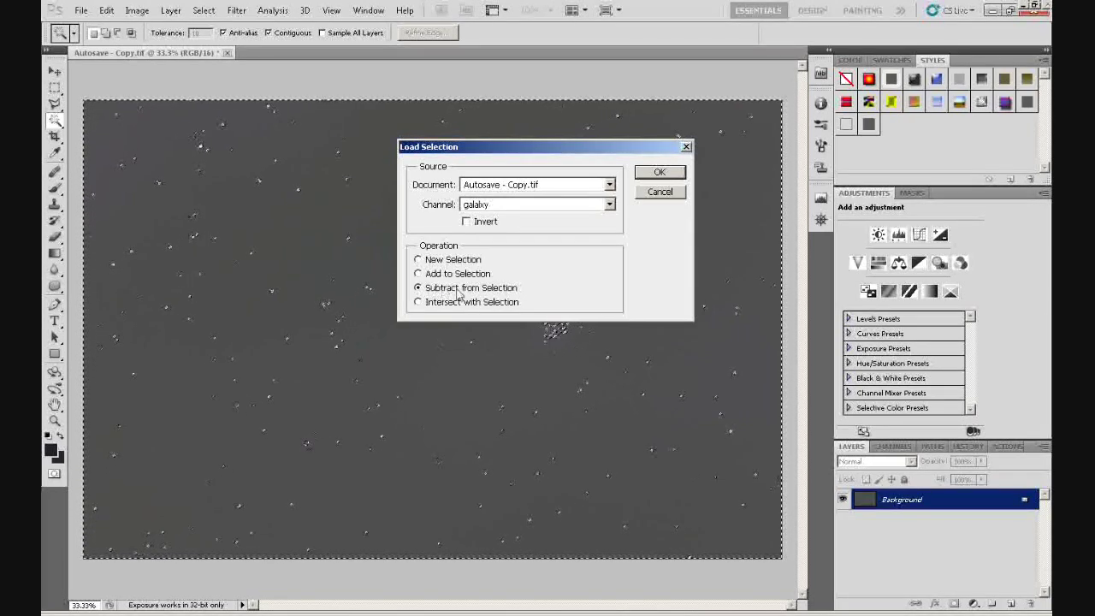
click(650, 176)
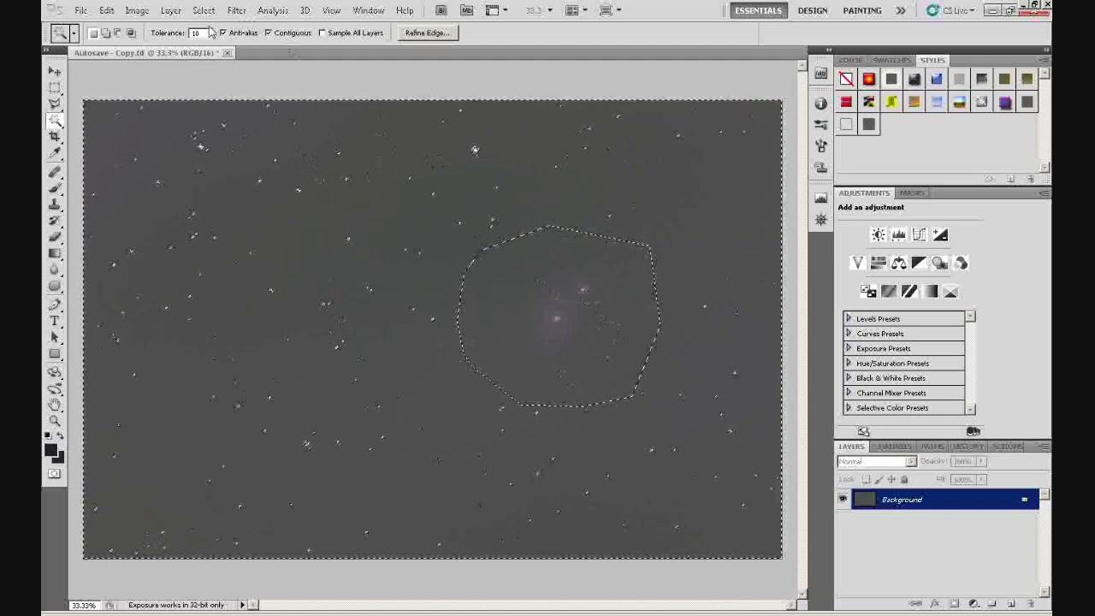
Step: Run GradientXTerminator again on the sky with Fine detail and High aggressiveness
click(236, 10)
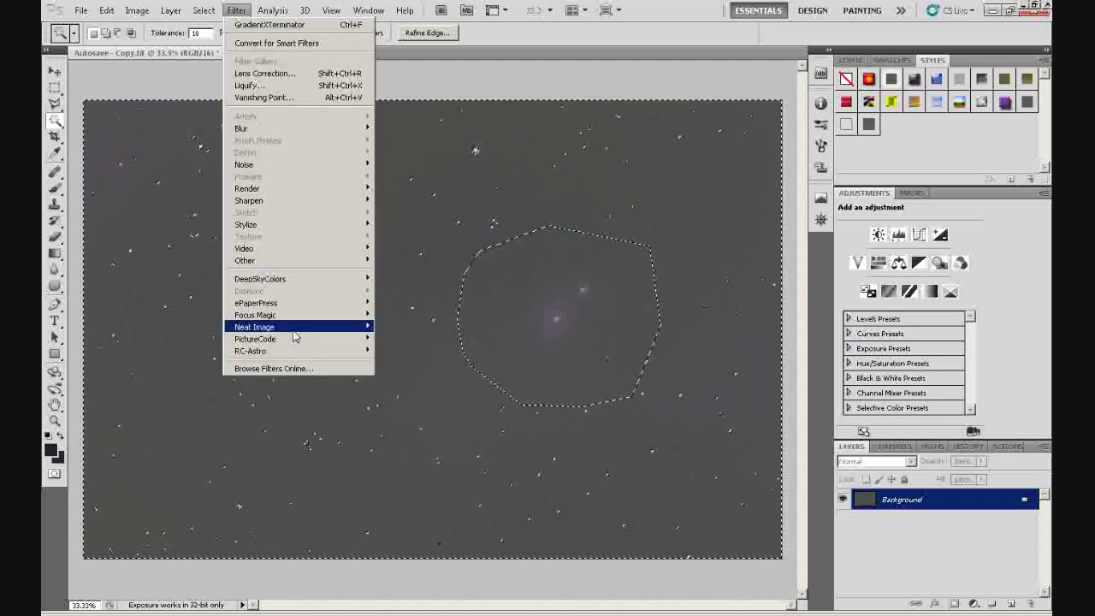
mouse_move(256, 351)
click(403, 351)
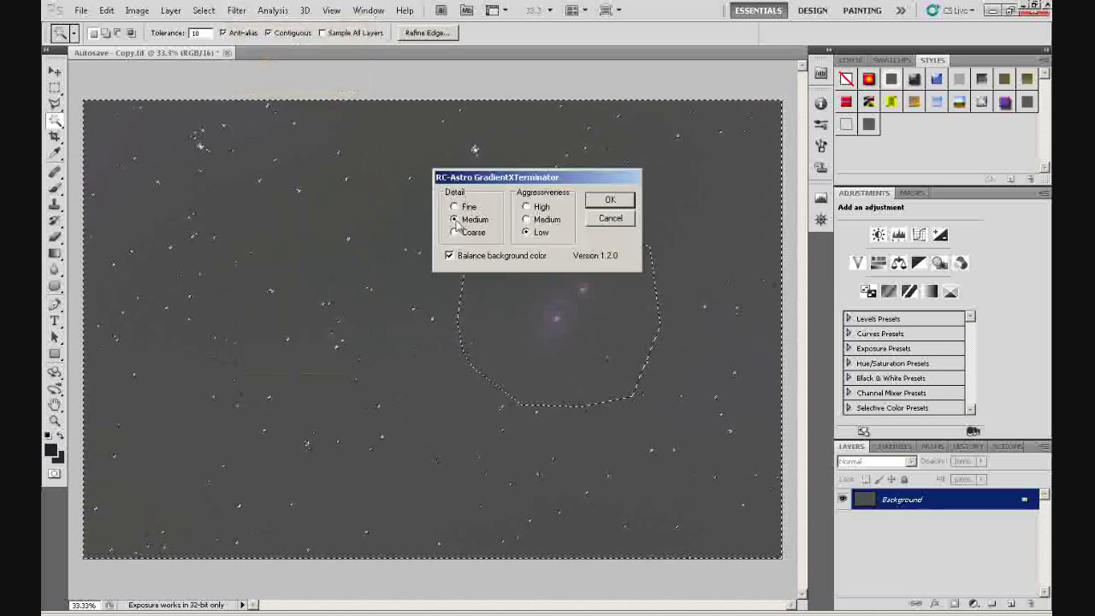
click(466, 208)
click(527, 207)
click(607, 202)
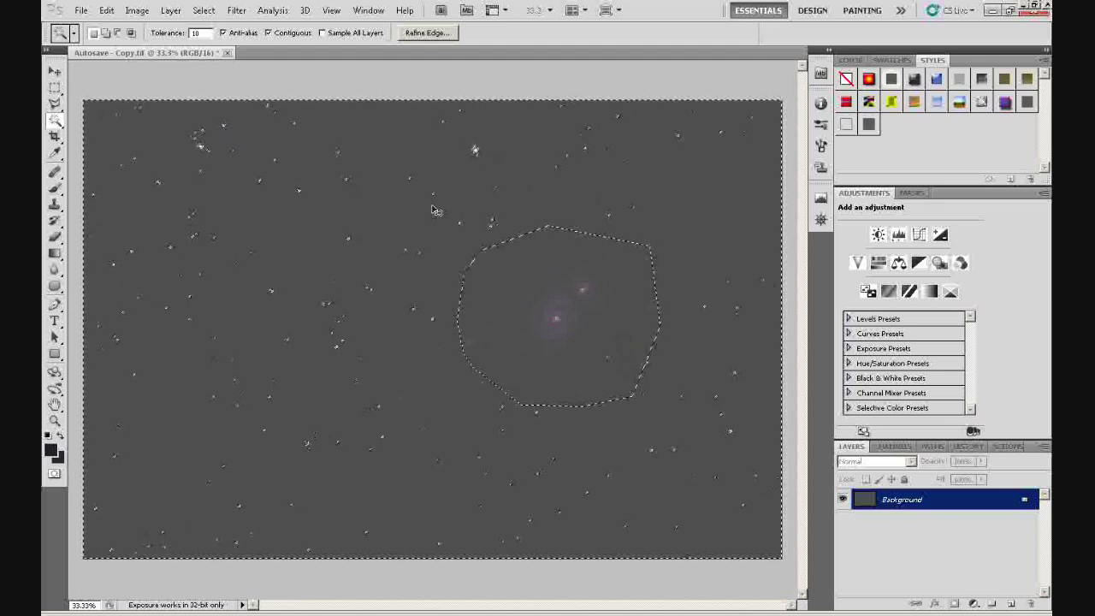
Step: Deselect everything to view the finished even-grey star field
key(ctrl+d)
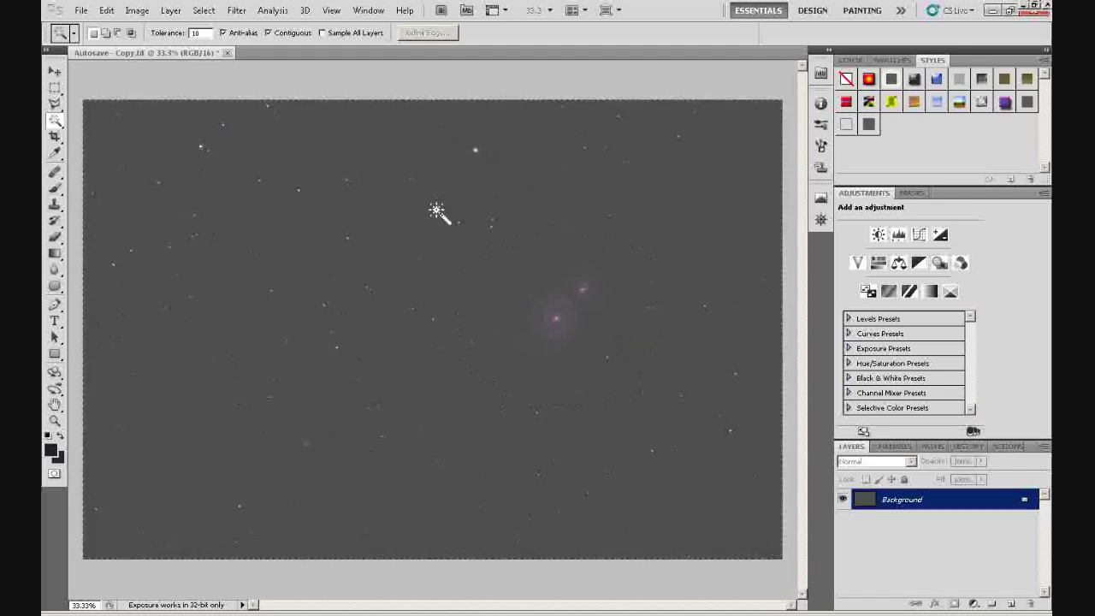